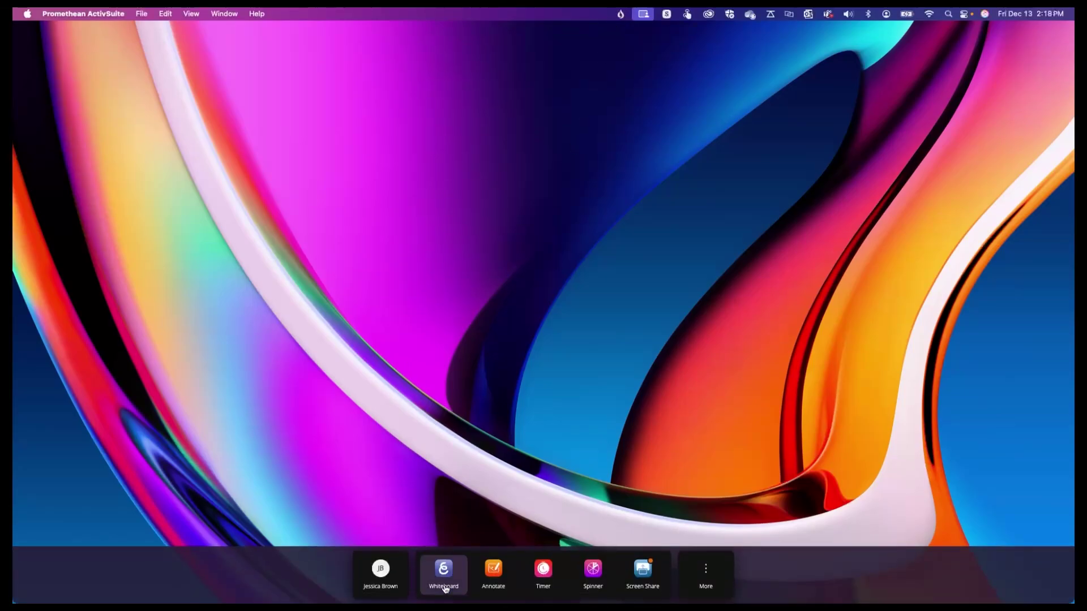
Open the Math - Pizza Fractions template from the Whiteboard templates.
click(443, 570)
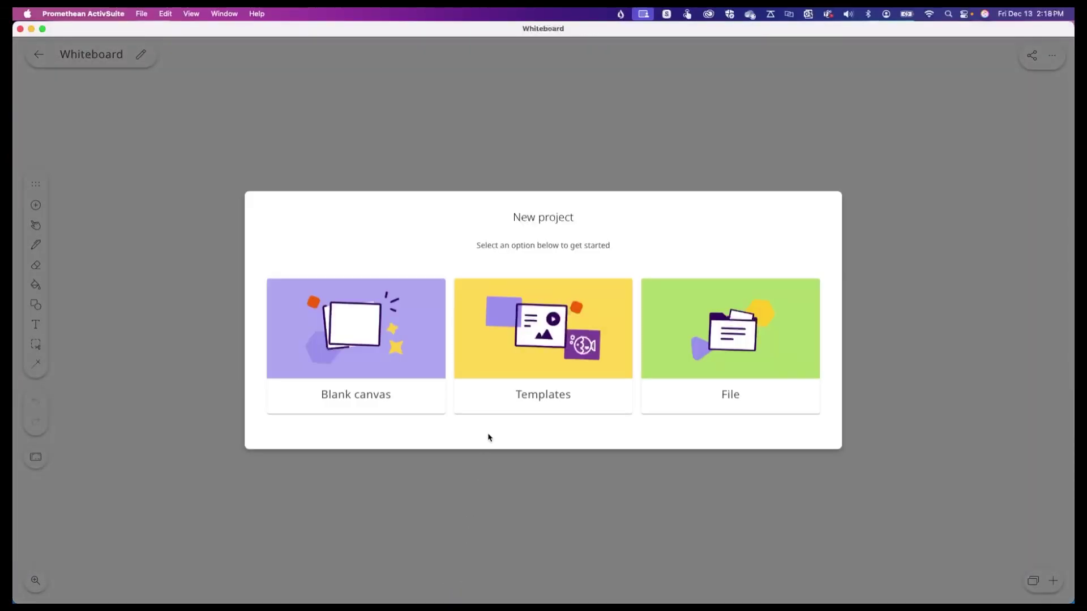
click(494, 407)
scroll(544, 357, down, 5)
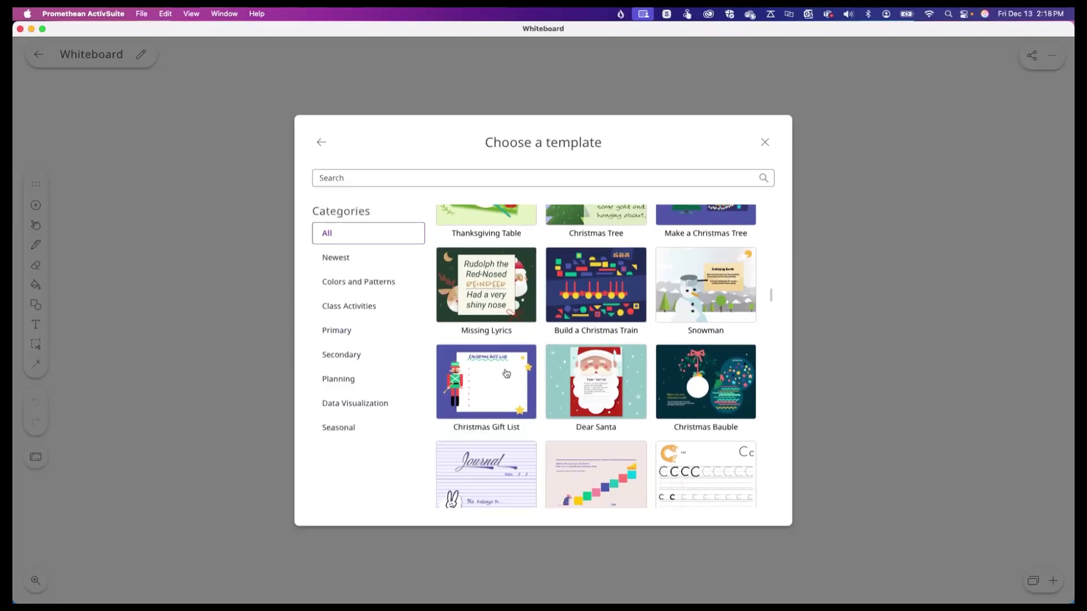
scroll(507, 374, down, 5)
scroll(507, 374, down, 3)
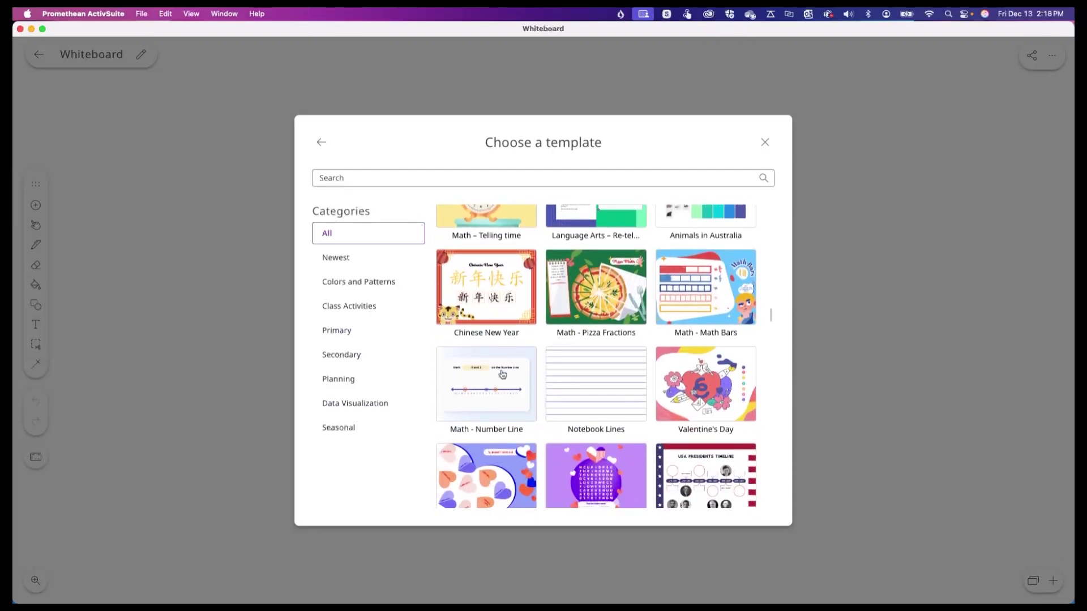
click(584, 310)
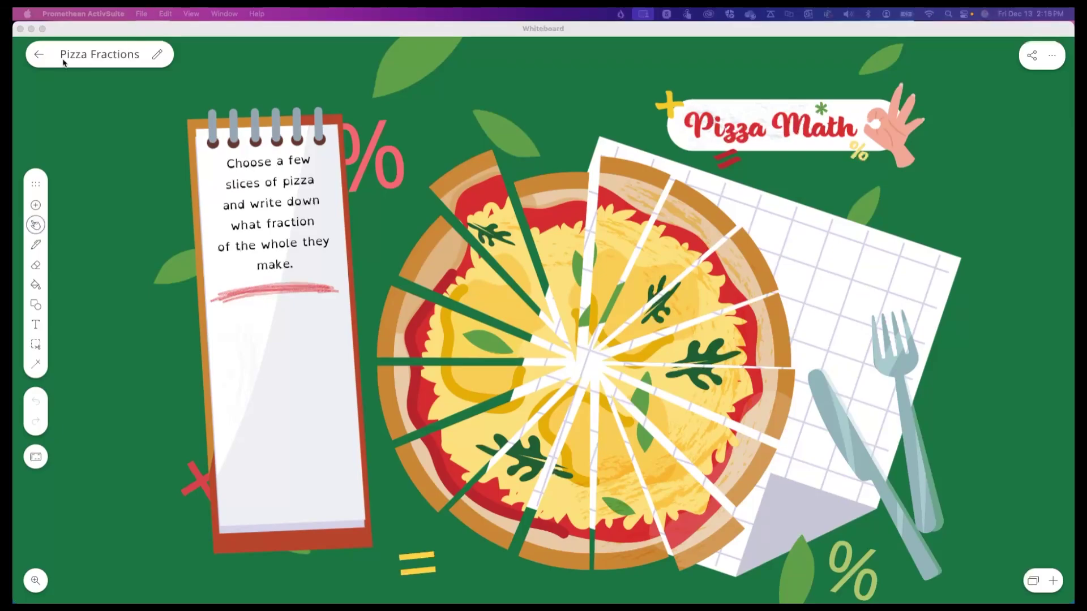
Start a new blank project and handwrite 'hi!' circled in pink highlighter.
click(38, 54)
click(584, 365)
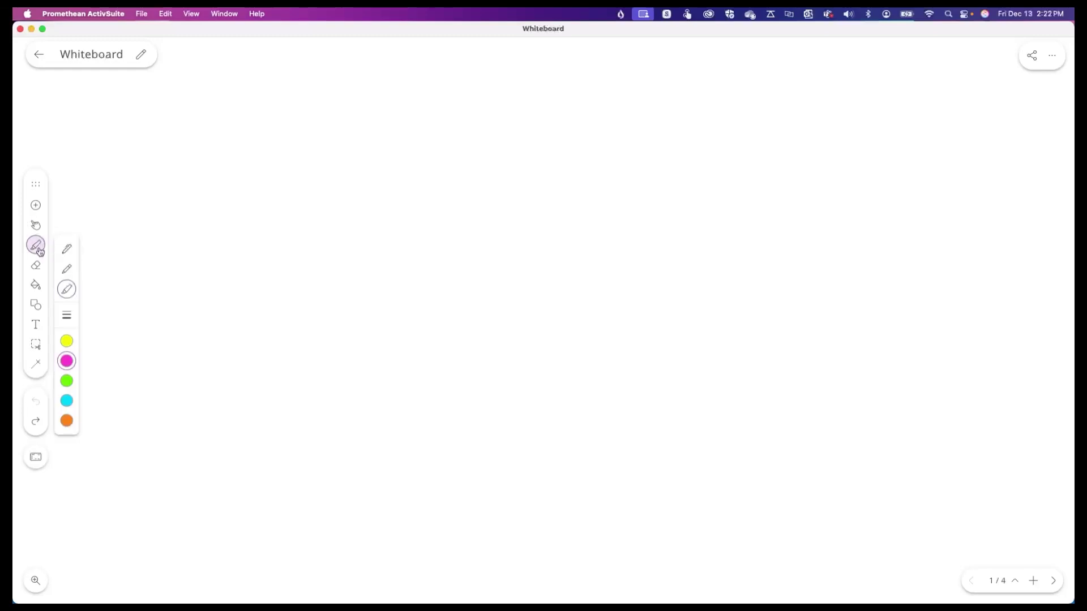
mouse_move(339, 230)
mouse_down()
mouse_move(387, 297)
mouse_move(401, 300)
mouse_up()
click(398, 249)
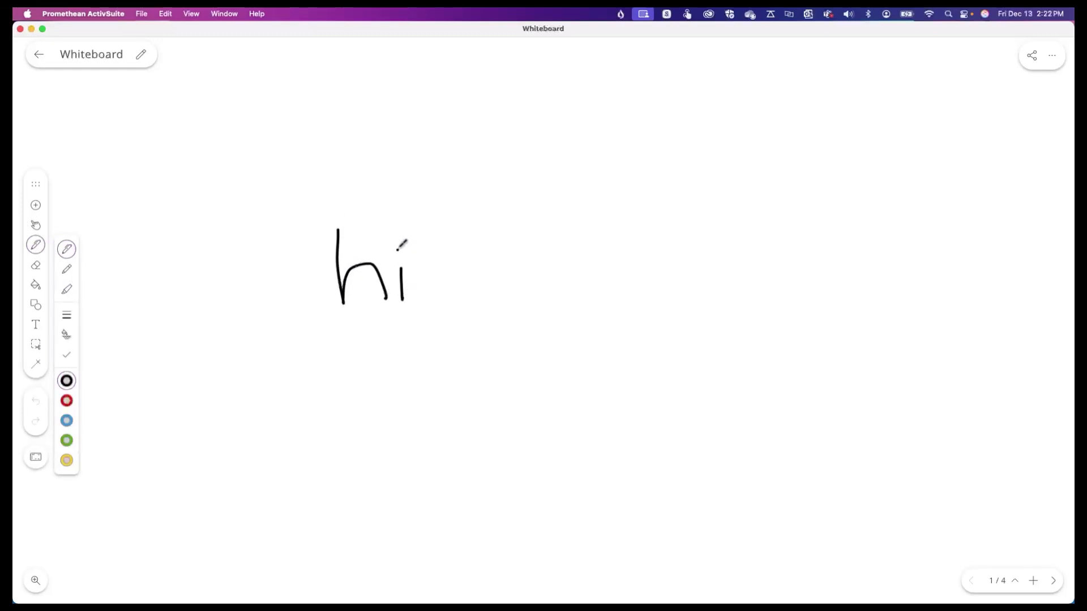
drag(423, 213, 423, 287)
click(423, 305)
click(66, 289)
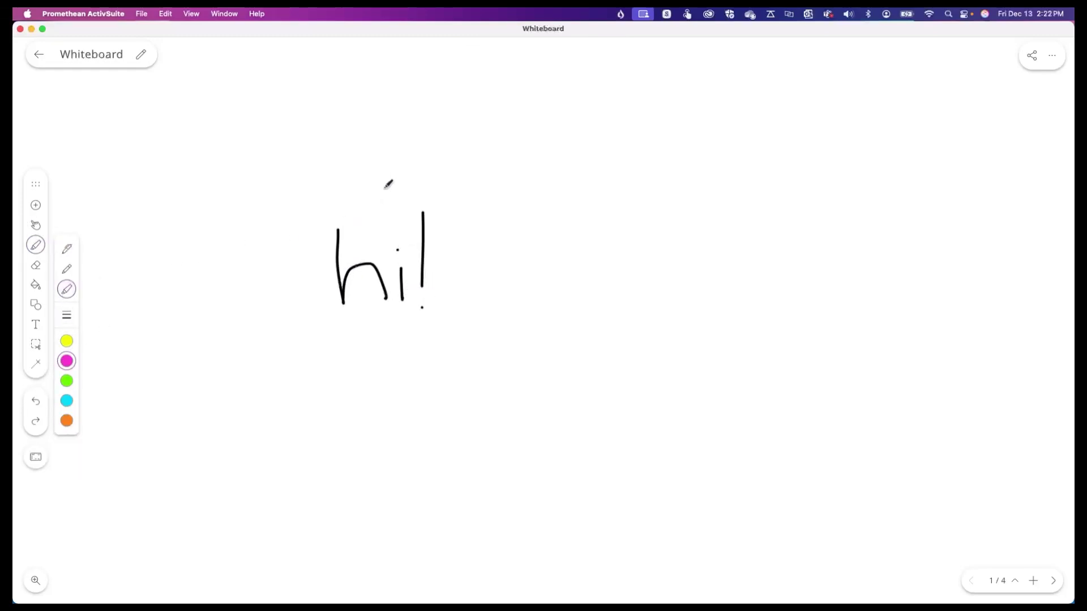
mouse_move(388, 183)
mouse_down()
mouse_move(299, 272)
mouse_move(468, 247)
mouse_move(364, 179)
mouse_up()
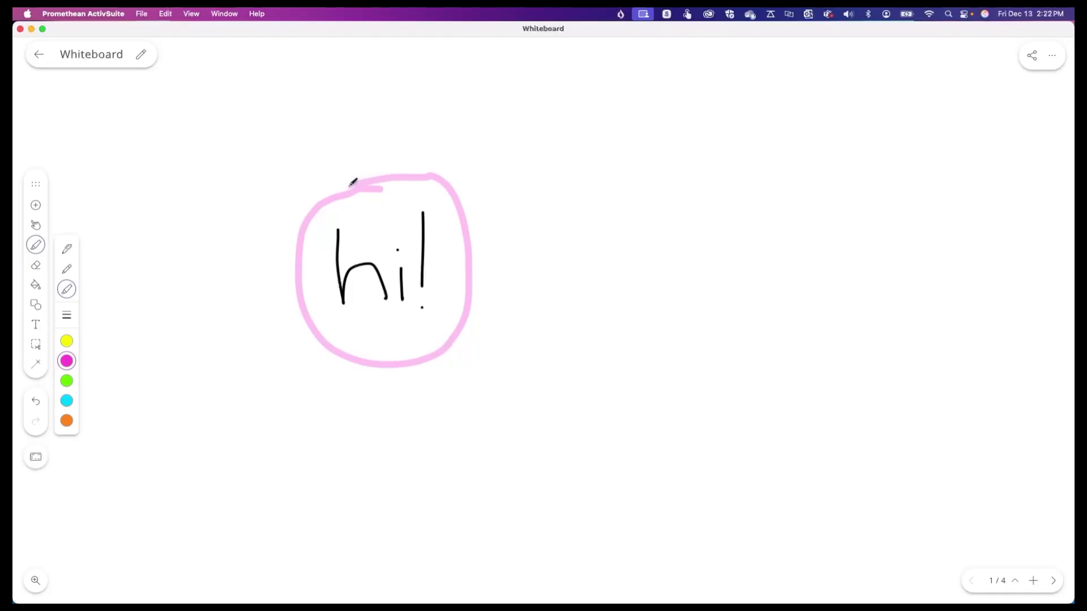
Draw a transparent-filled rounded square frame behind the 'hi!' drawing.
click(35, 305)
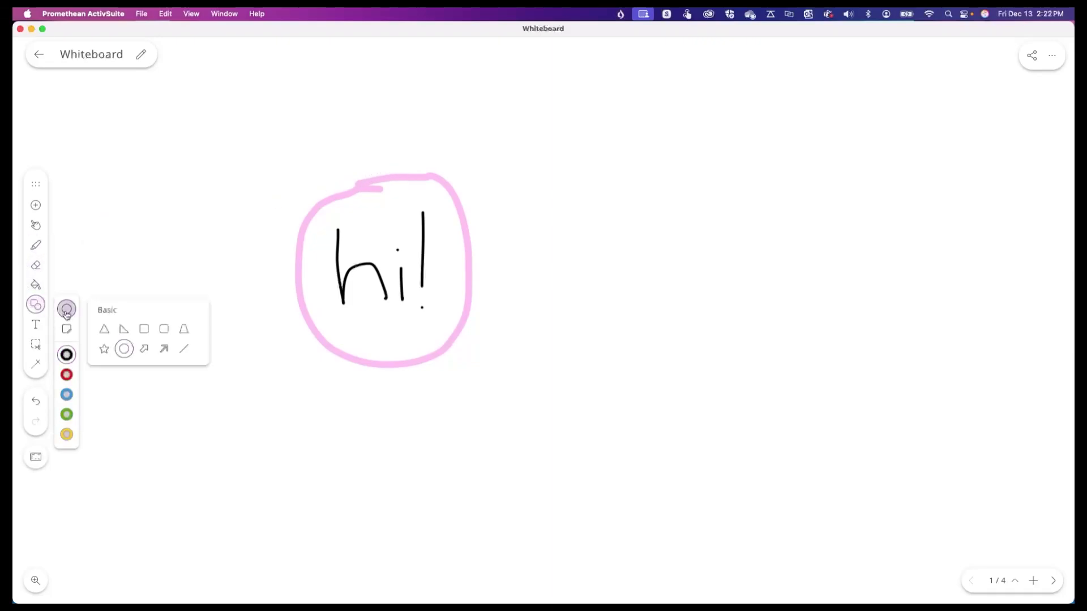
click(165, 329)
drag(244, 152, 532, 414)
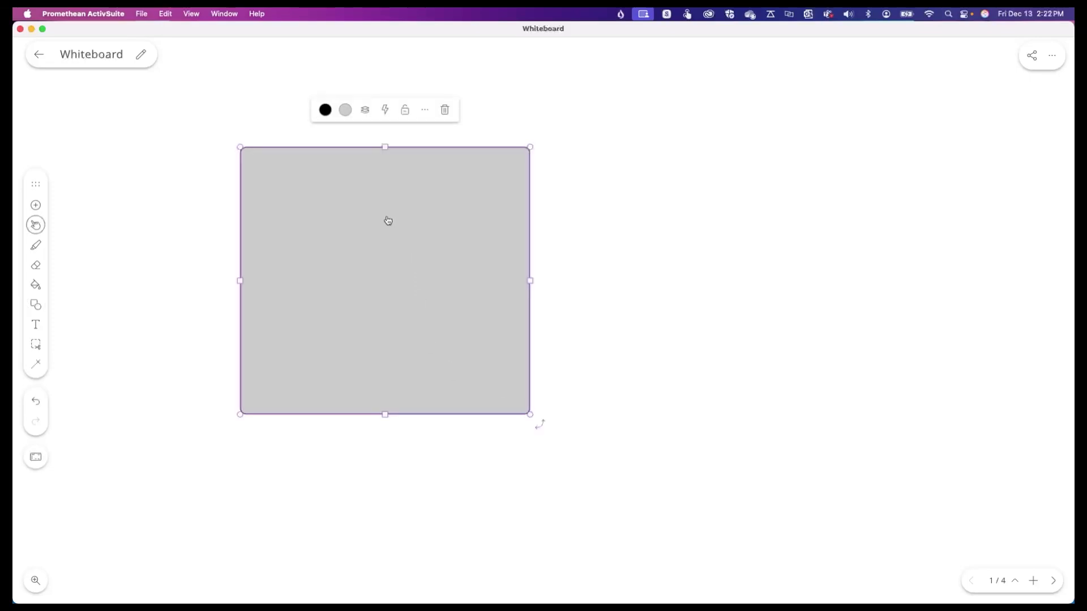
click(364, 110)
click(377, 235)
click(345, 110)
click(333, 182)
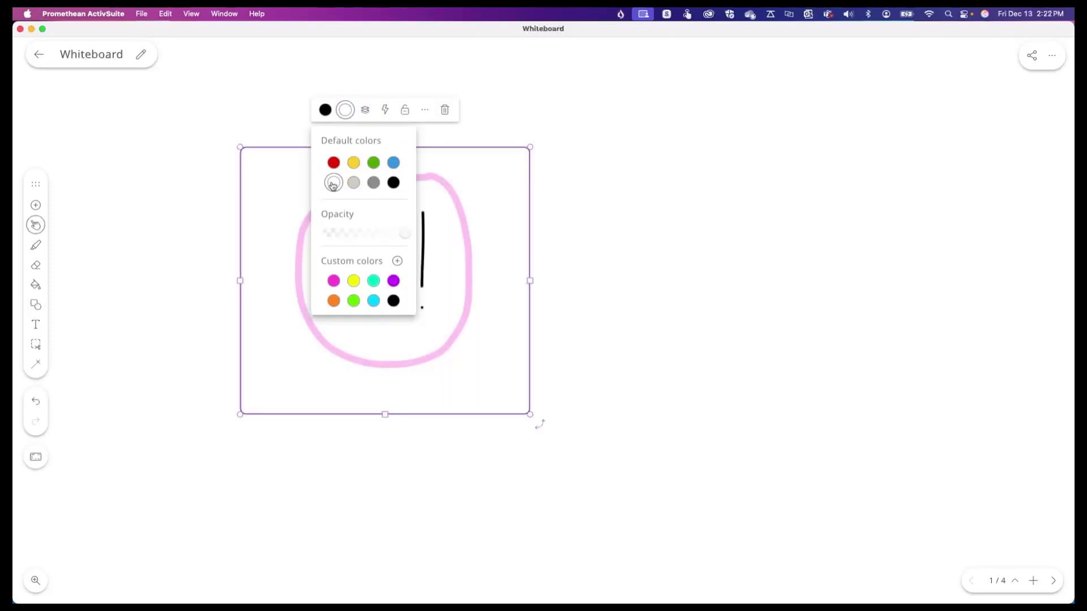
click(170, 212)
click(90, 263)
Fill the page background blue and add a 'Hello!' text label below the drawing.
click(36, 284)
click(67, 329)
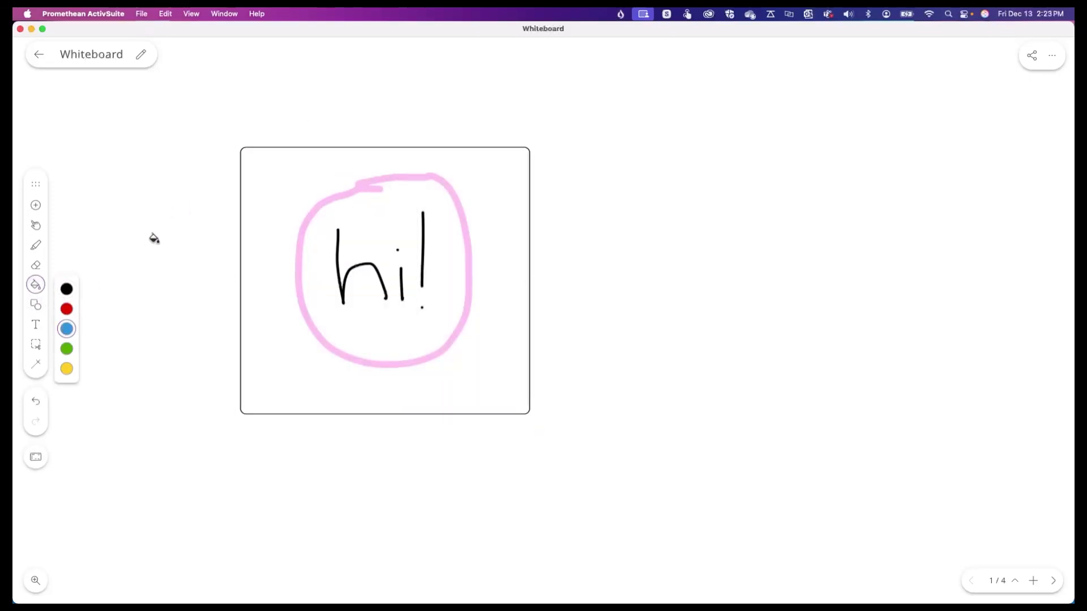
click(154, 238)
click(36, 325)
click(312, 389)
text(Hello!)
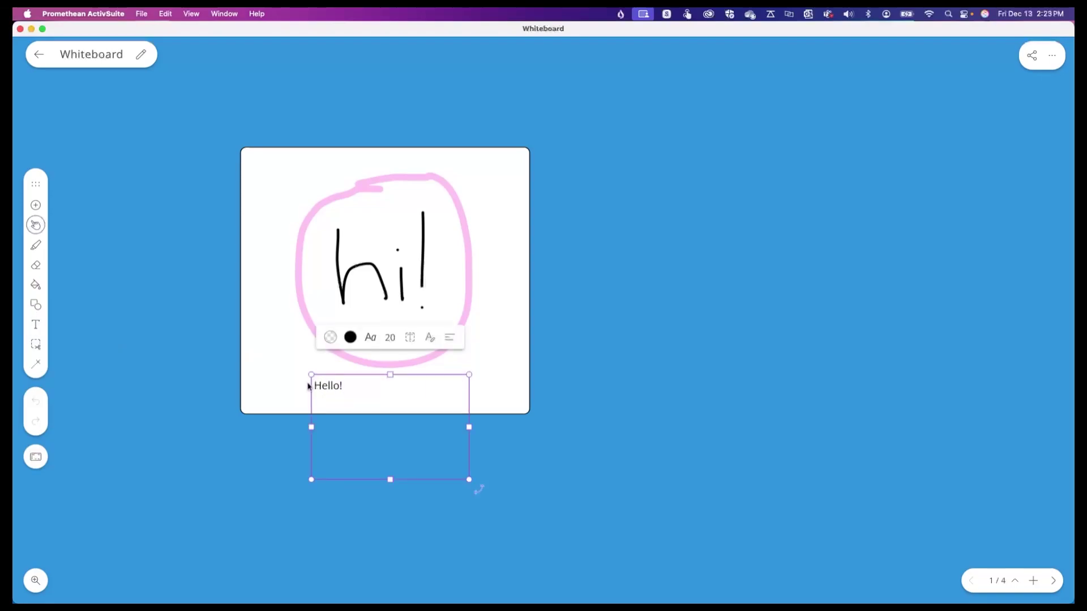
click(35, 225)
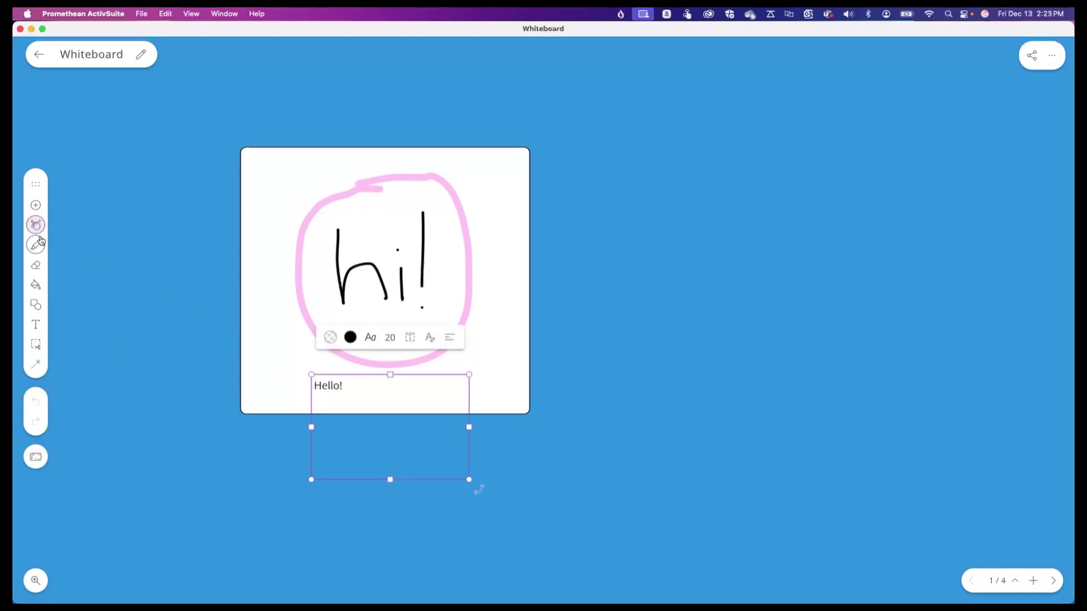
click(184, 433)
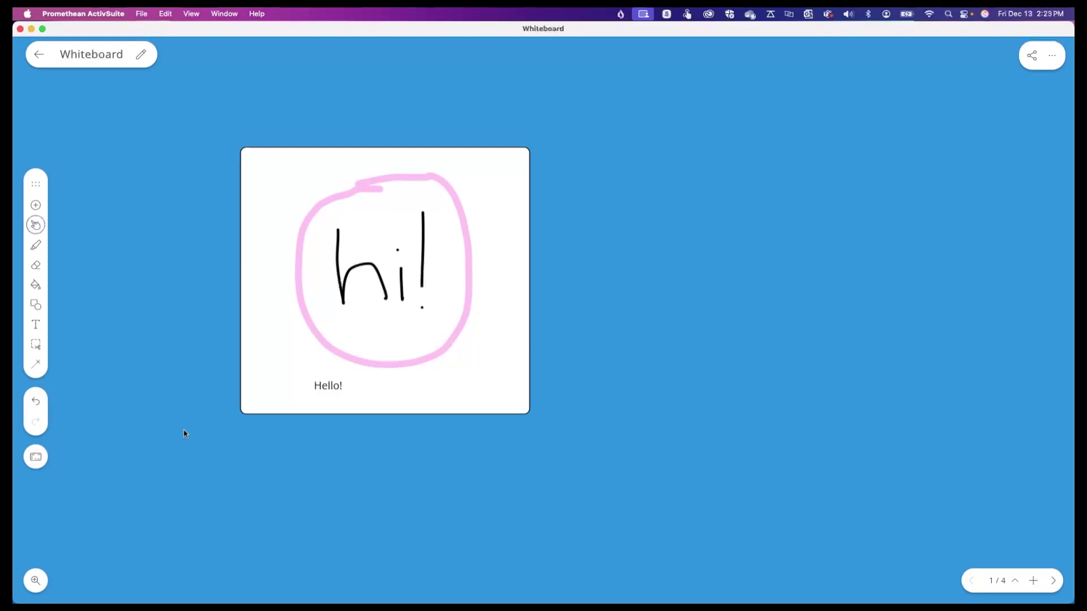
Add a 'Don't forget pictures!' sticky note at the top-left of the page.
click(36, 205)
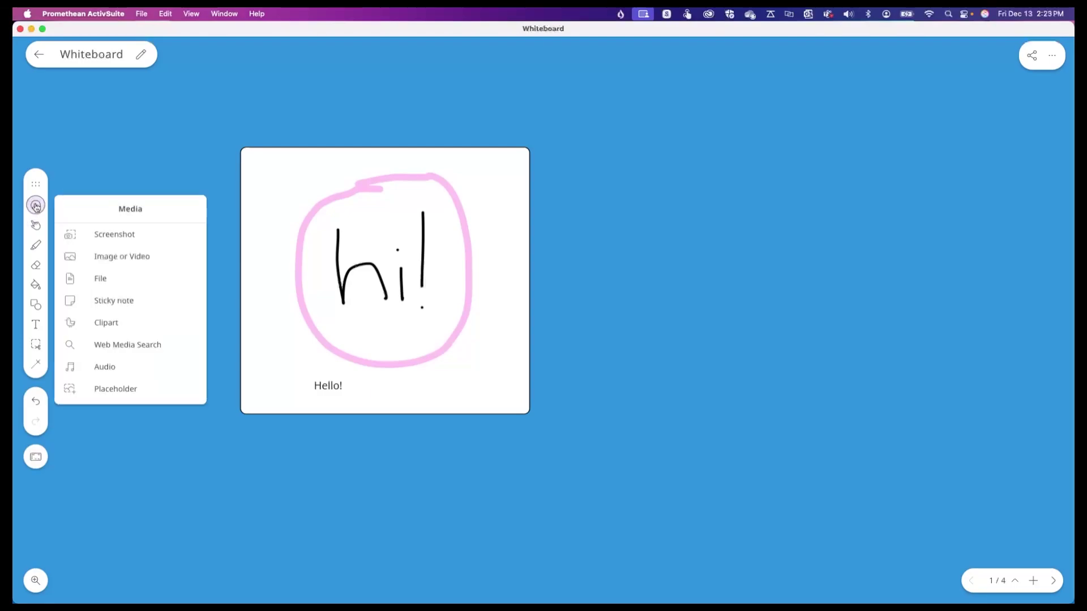
click(128, 307)
text(Don't forget pictures!)
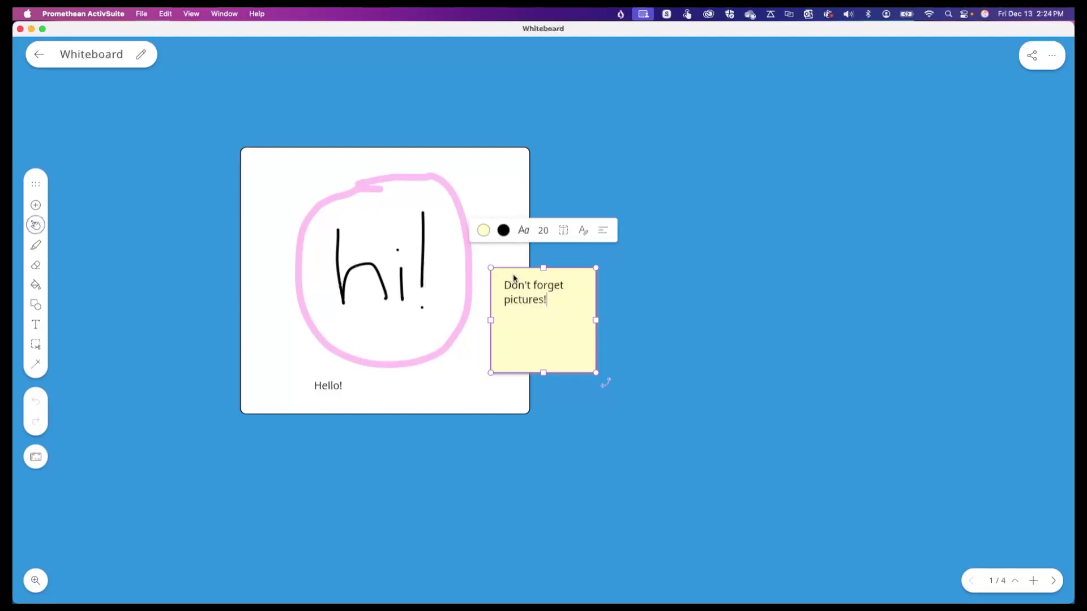
drag(543, 340, 232, 173)
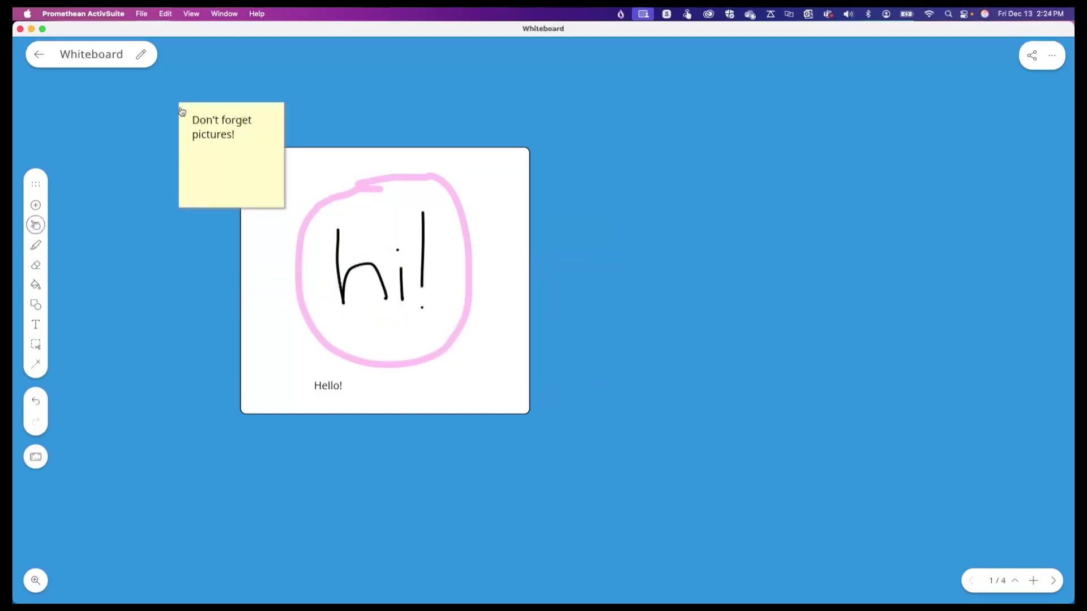
Insert the sunglasses emoji clipart, shrink it, and place it above-right of the frame.
click(35, 204)
click(109, 320)
scroll(136, 383, down, 8)
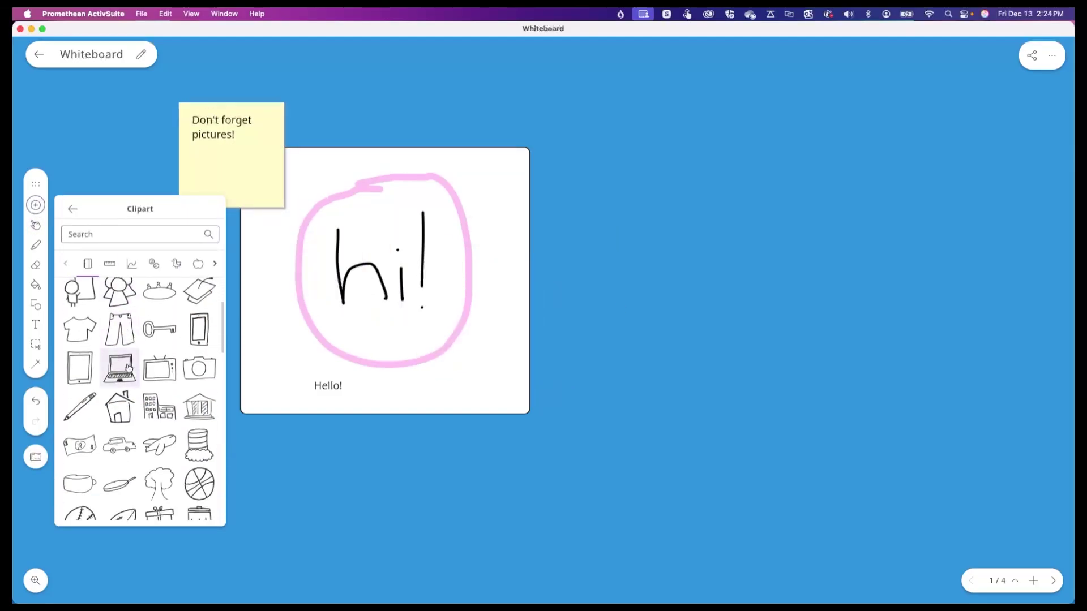
scroll(162, 382, down, 8)
click(199, 370)
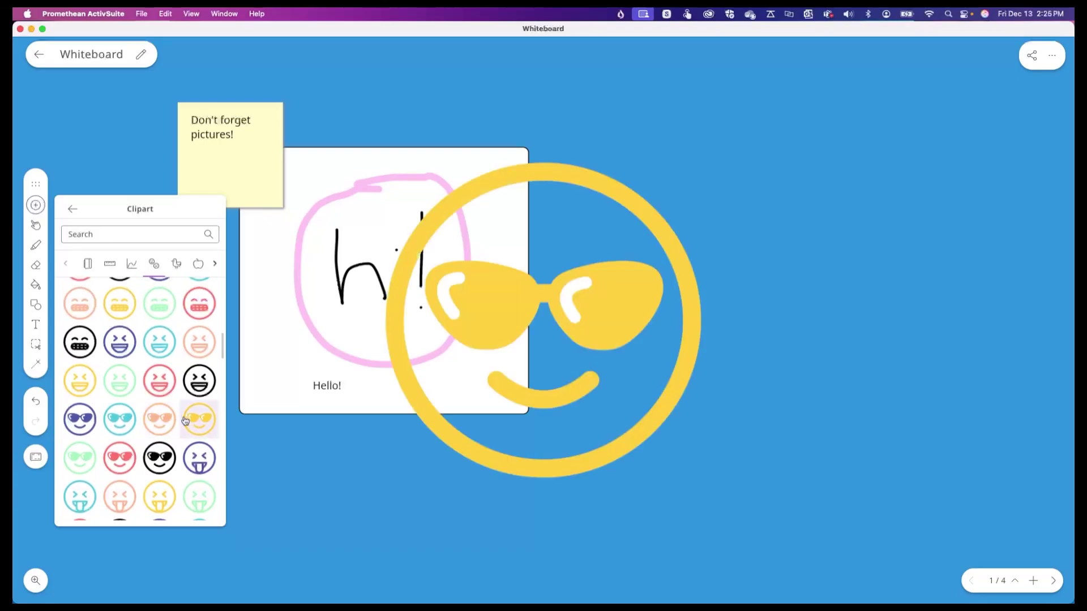
drag(639, 319, 769, 281)
click(769, 280)
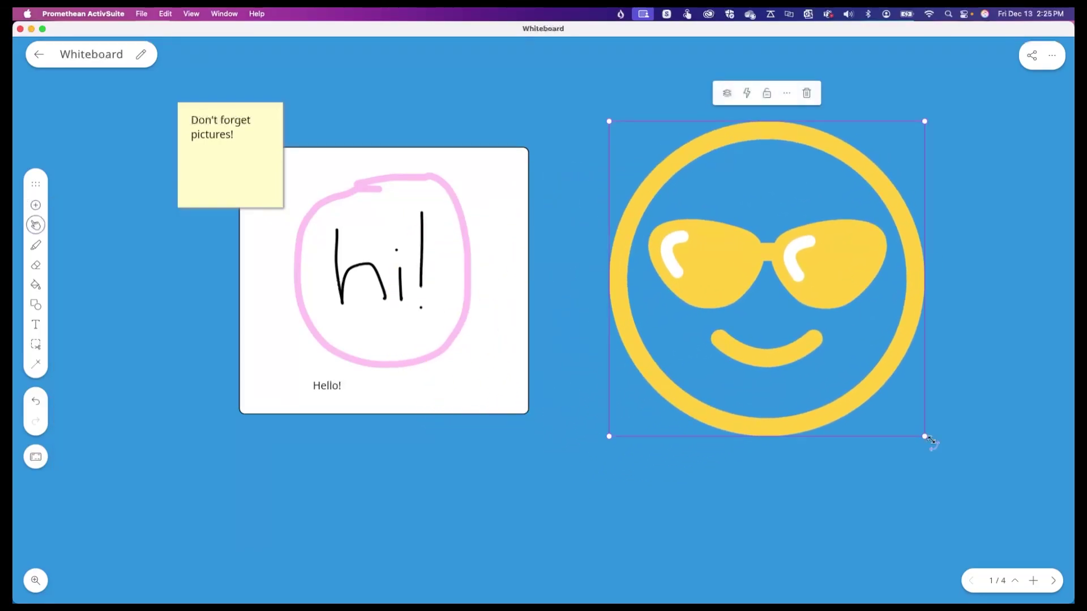
drag(929, 435, 747, 264)
drag(680, 187, 612, 162)
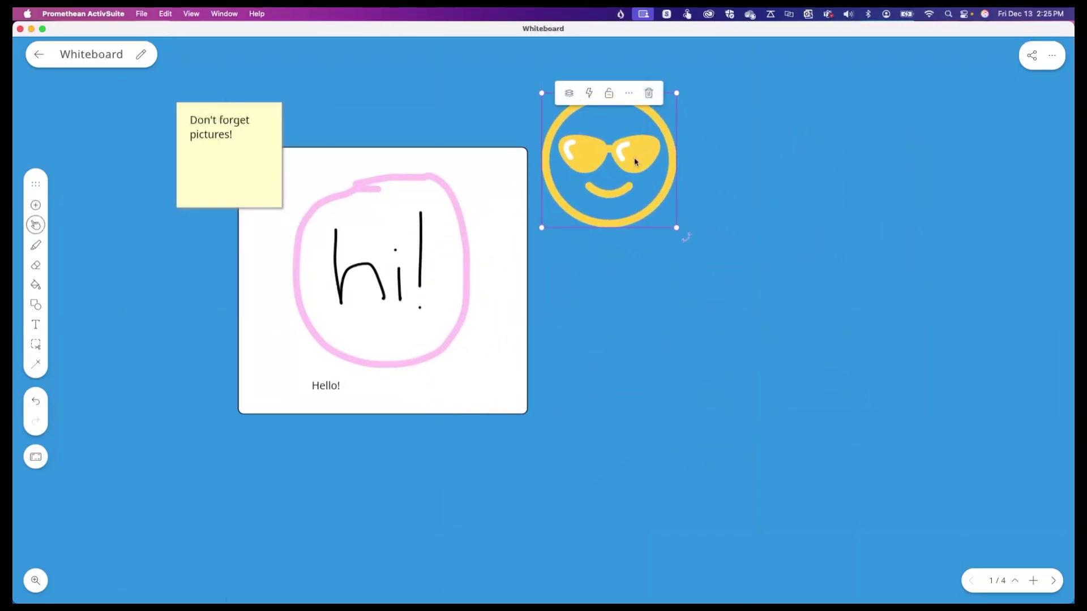
click(37, 206)
Insert an audio file and place its player below the framed drawing.
click(104, 367)
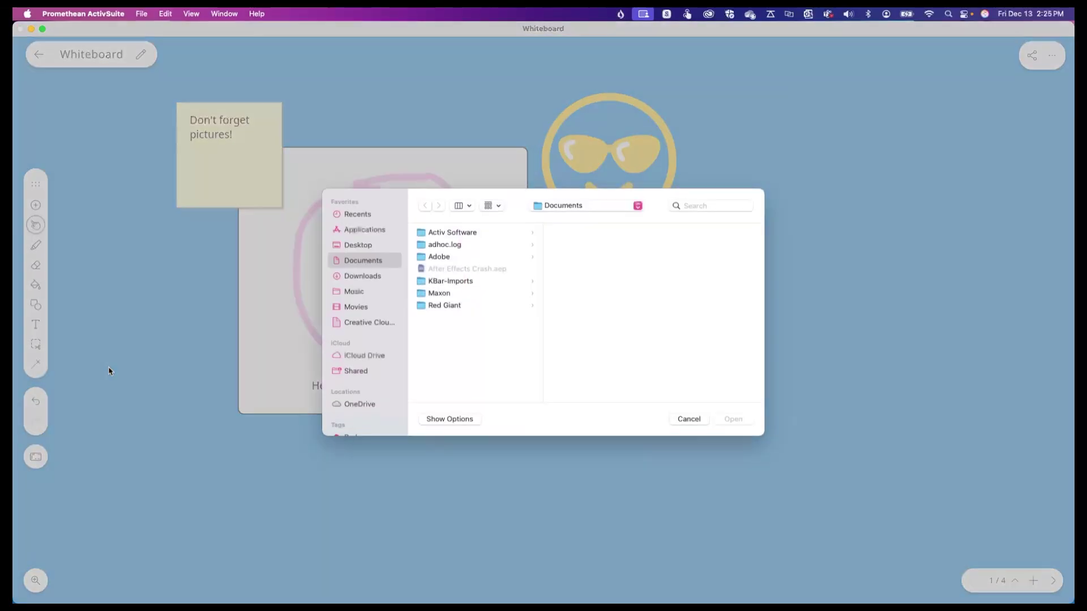
double_click(445, 245)
drag(493, 340, 336, 489)
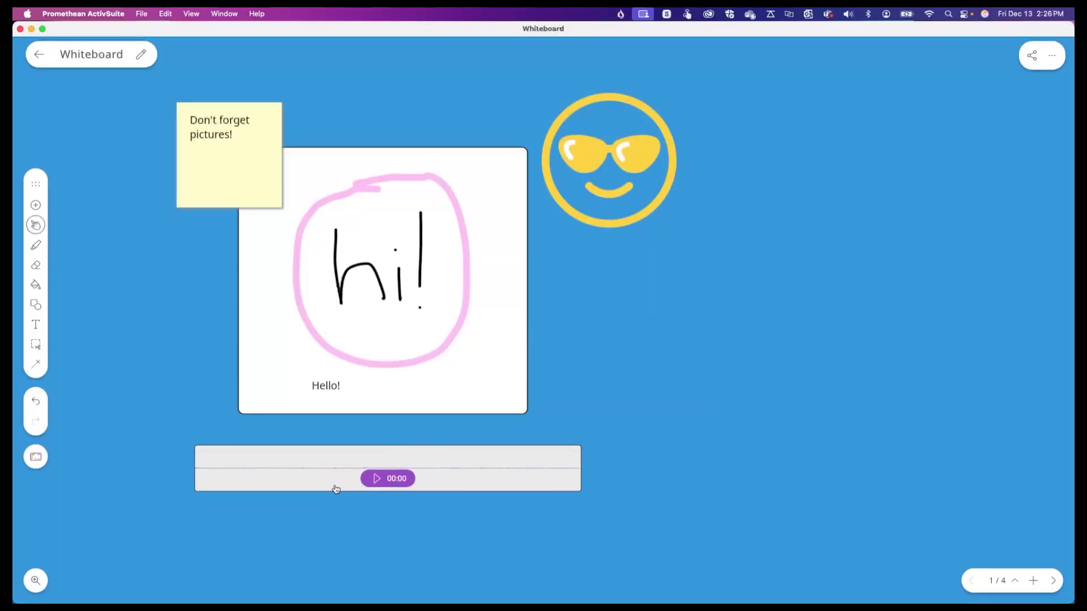
Insert a video on the right side of the page and start playing it.
click(36, 205)
click(105, 255)
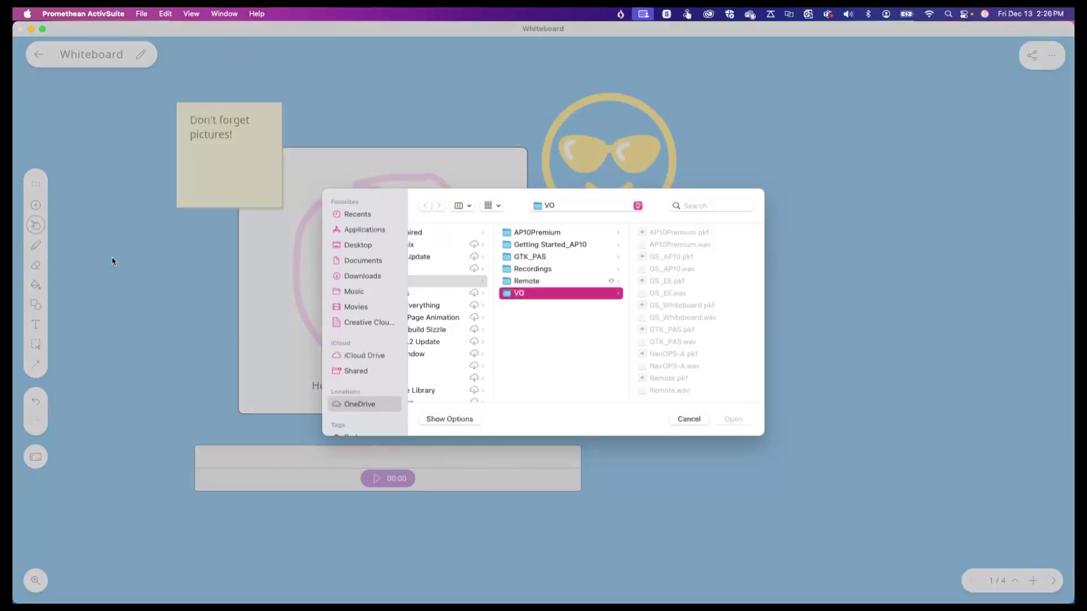
double_click(544, 293)
mouse_move(324, 107)
mouse_down()
mouse_move(645, 94)
mouse_move(450, 102)
mouse_move(459, 127)
mouse_up()
click(813, 530)
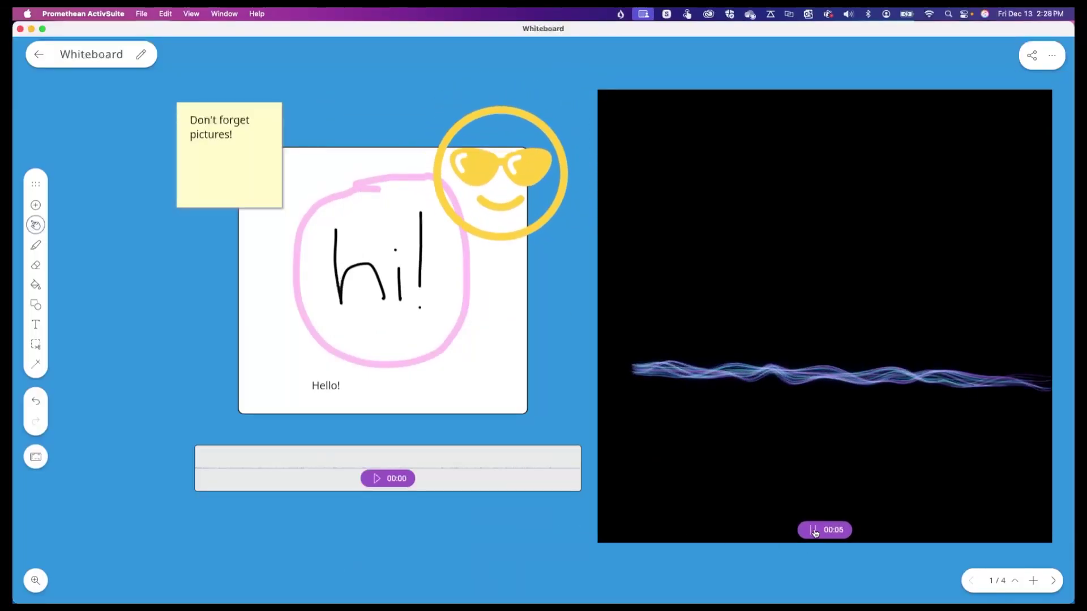
Launch a 5-second timer over the video and start the countdown.
click(620, 15)
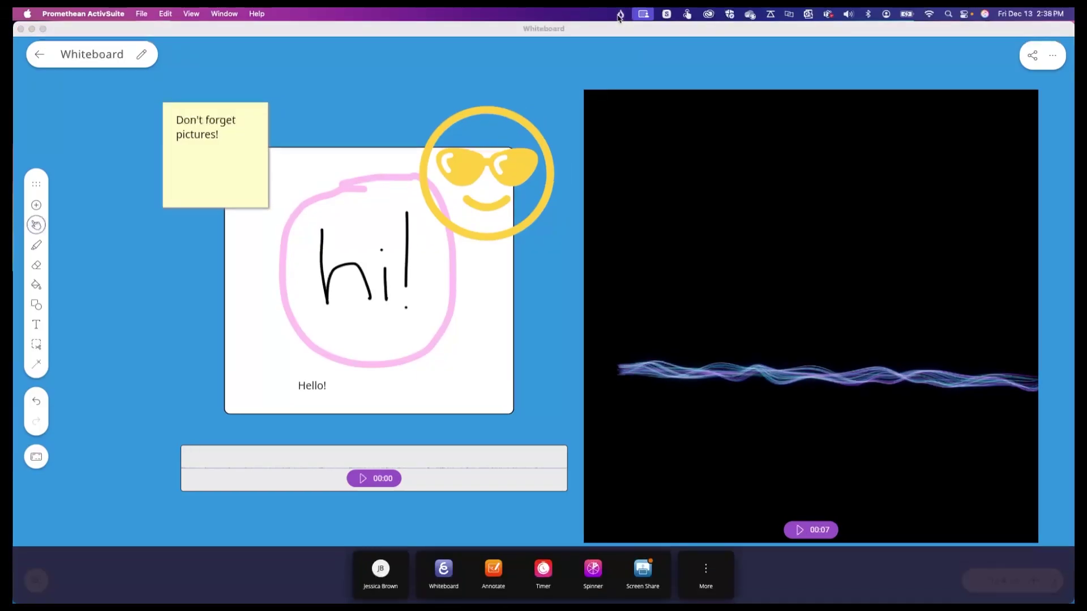
click(543, 570)
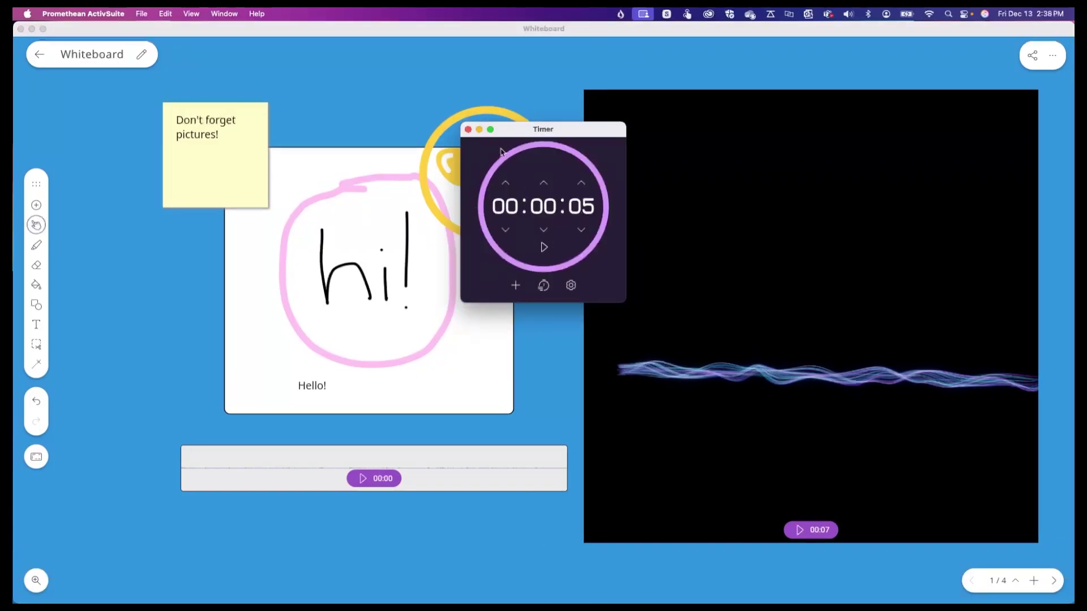
drag(522, 130, 641, 110)
click(676, 224)
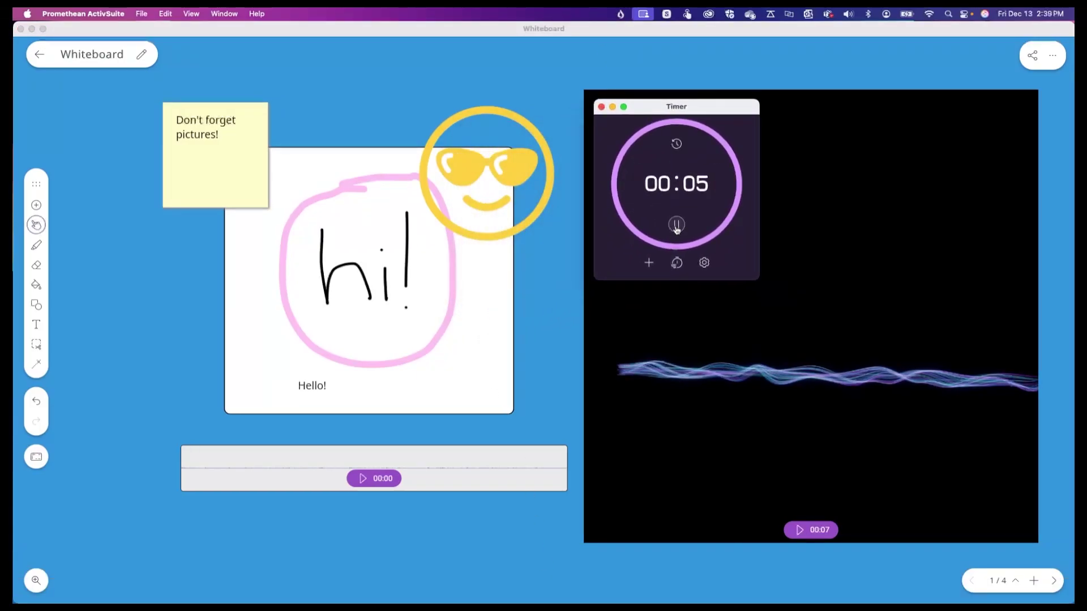
Add a spinner beside the timer, switch it to Continents, and spin it.
click(620, 14)
click(593, 570)
drag(722, 134, 828, 109)
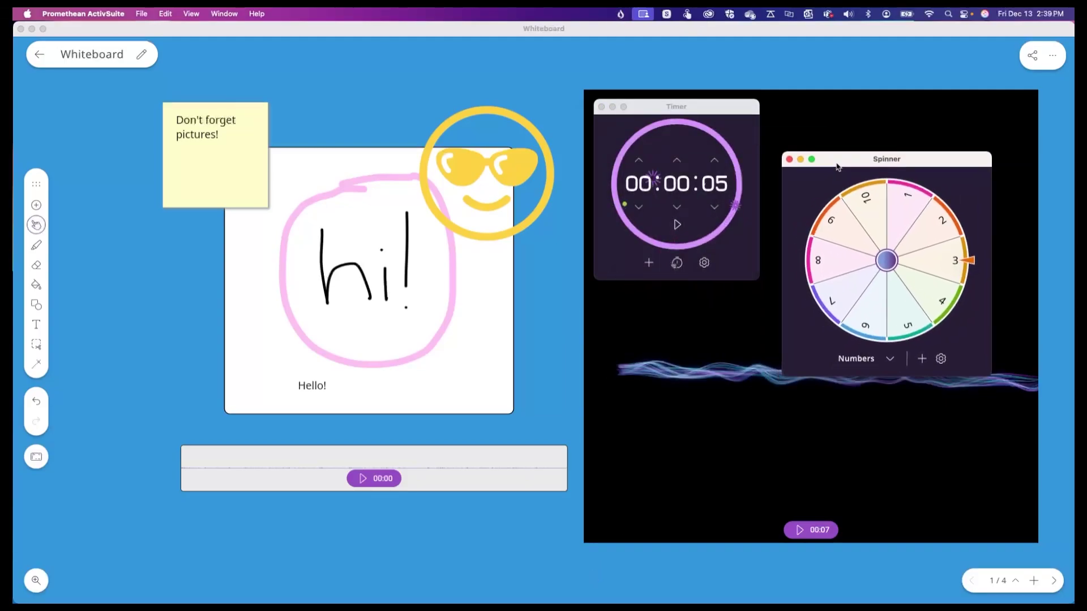
click(856, 305)
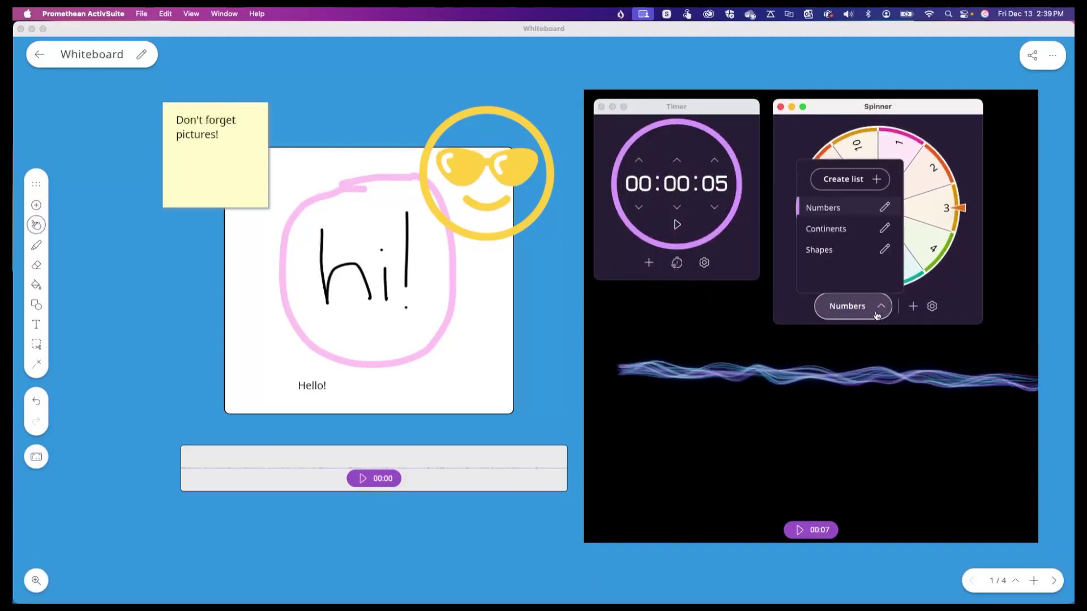
click(807, 231)
click(881, 211)
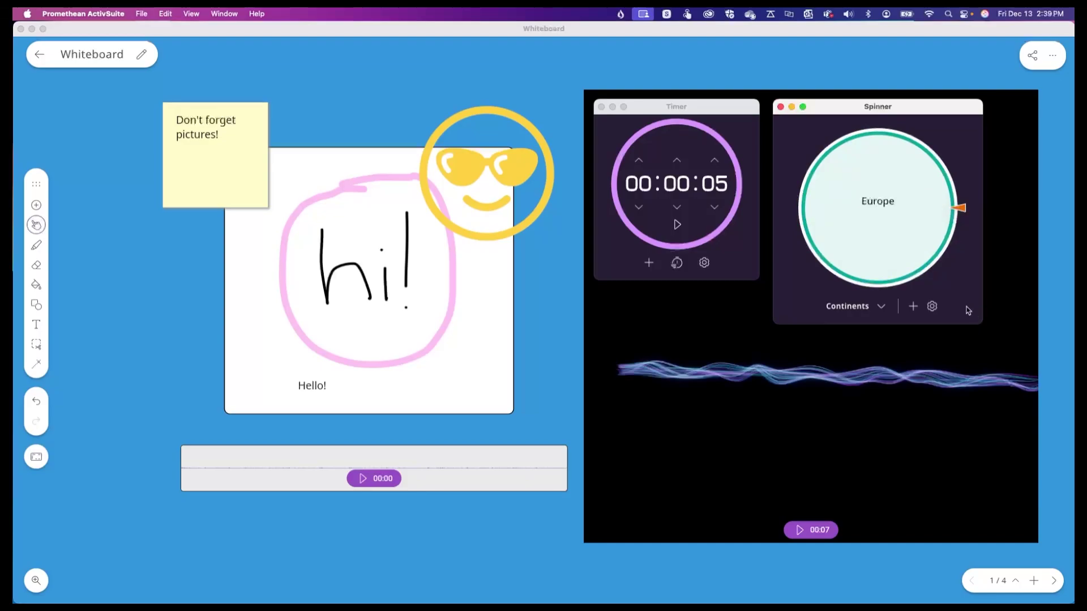
Search Unsplash for 'milky way' and insert a night-sky photo onto the page.
click(36, 205)
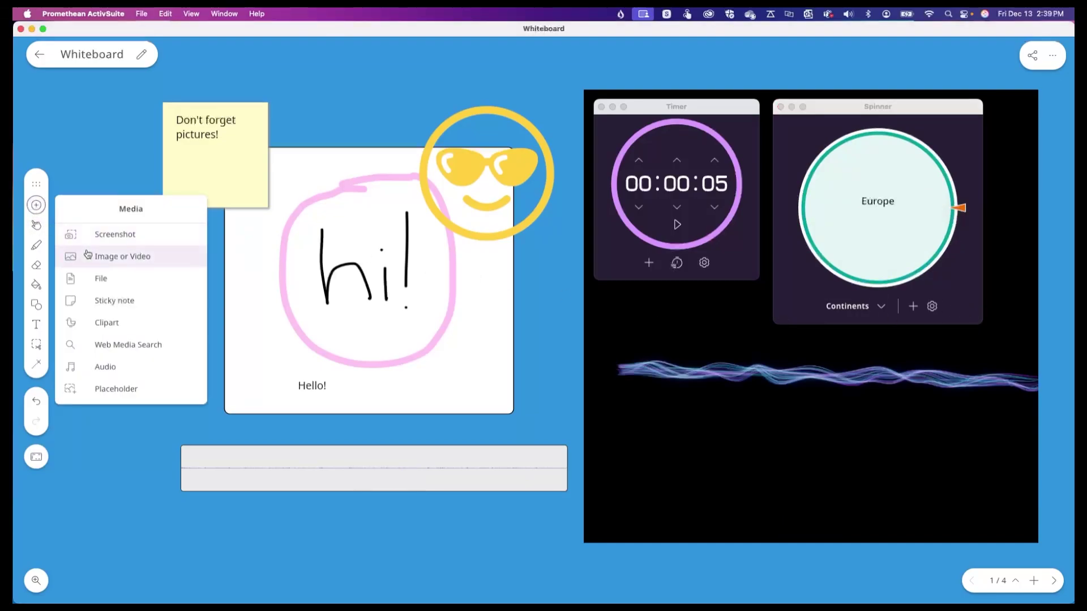
click(127, 345)
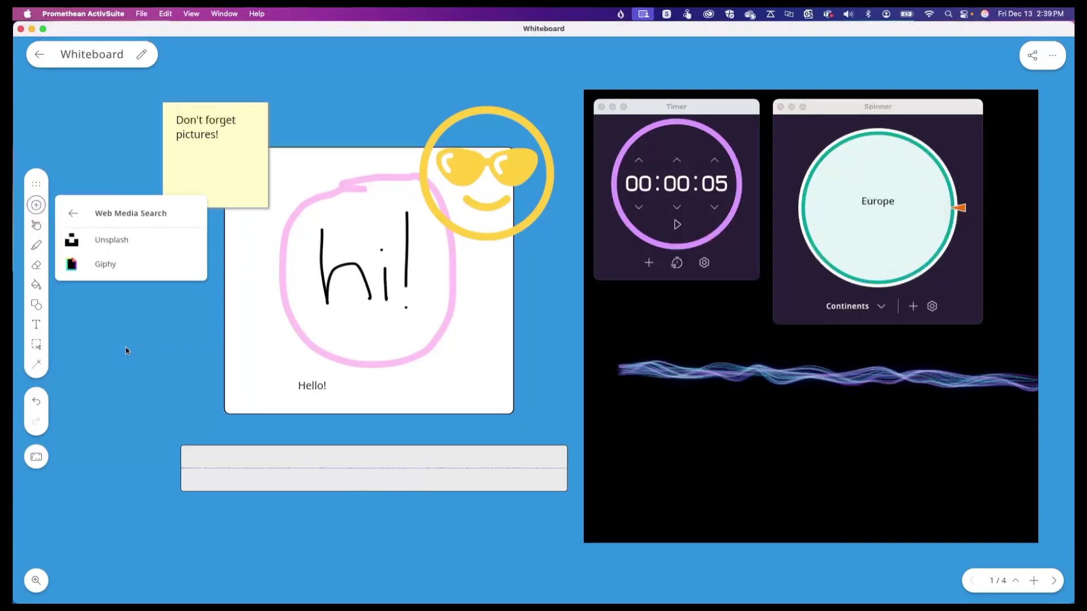
click(124, 245)
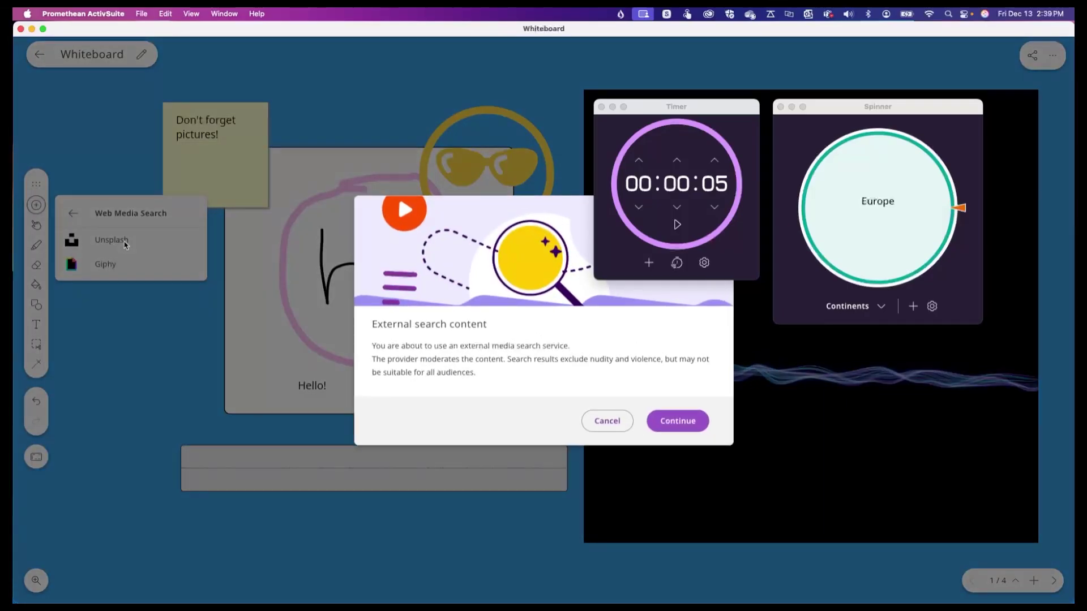
click(677, 421)
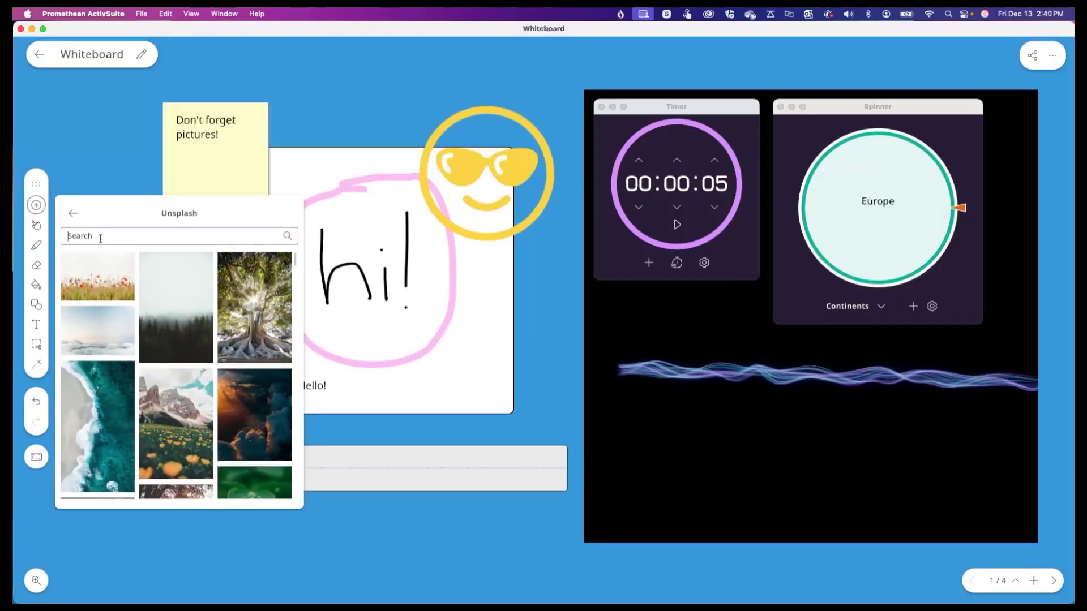
text(milky way)
key(Return)
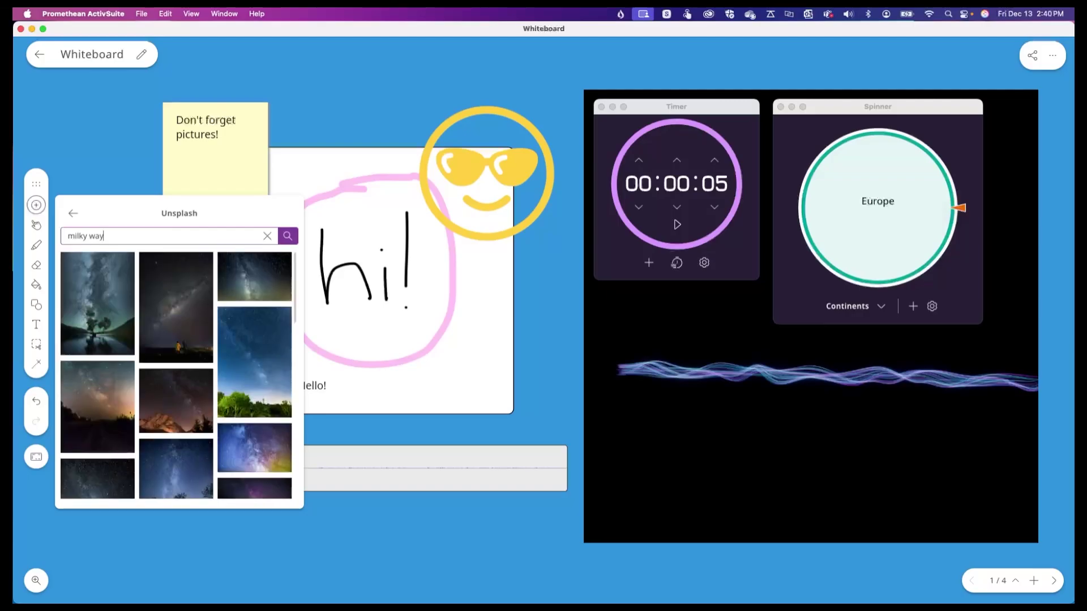
scroll(184, 383, down, 3)
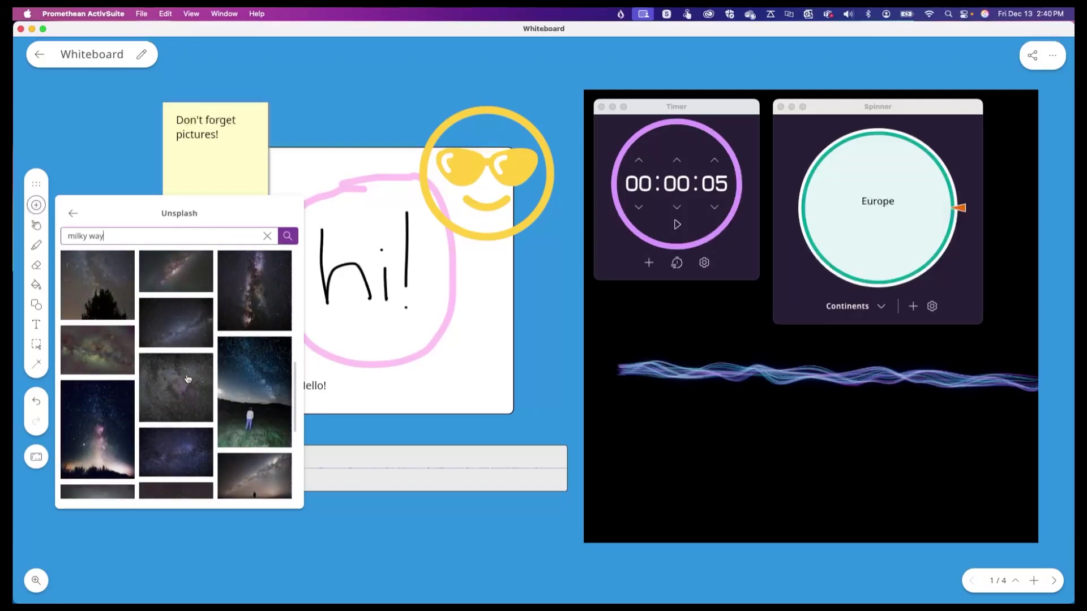
click(175, 400)
click(36, 207)
click(37, 457)
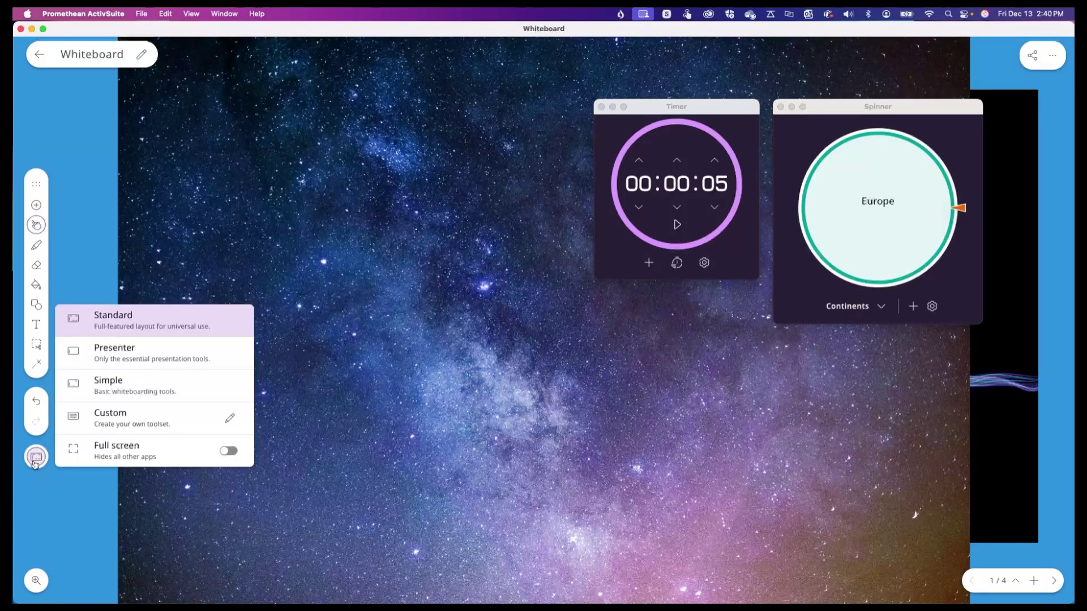
click(109, 352)
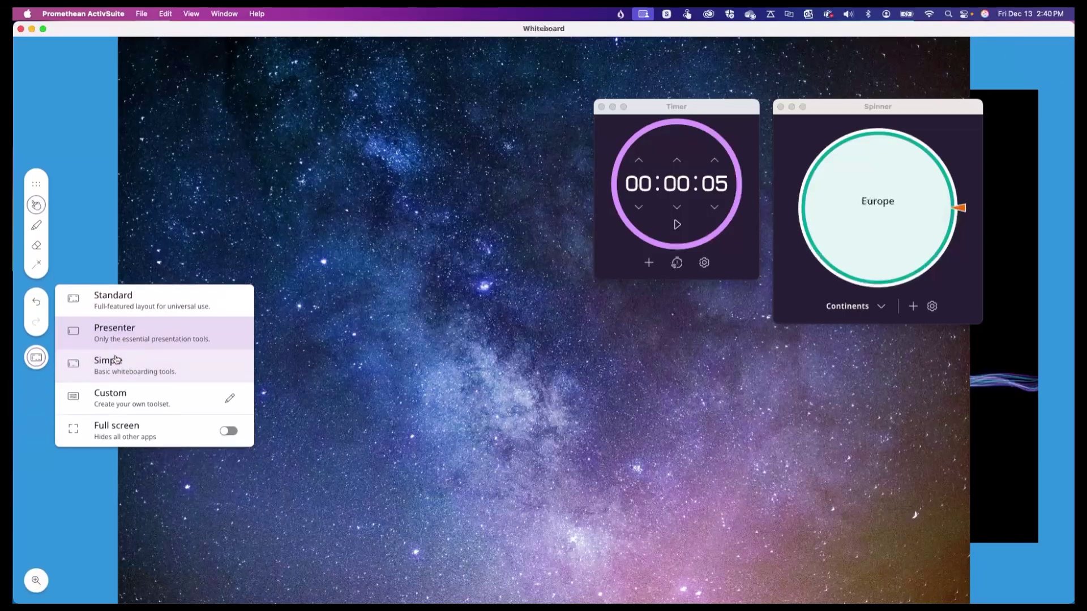
click(105, 300)
click(37, 365)
click(293, 334)
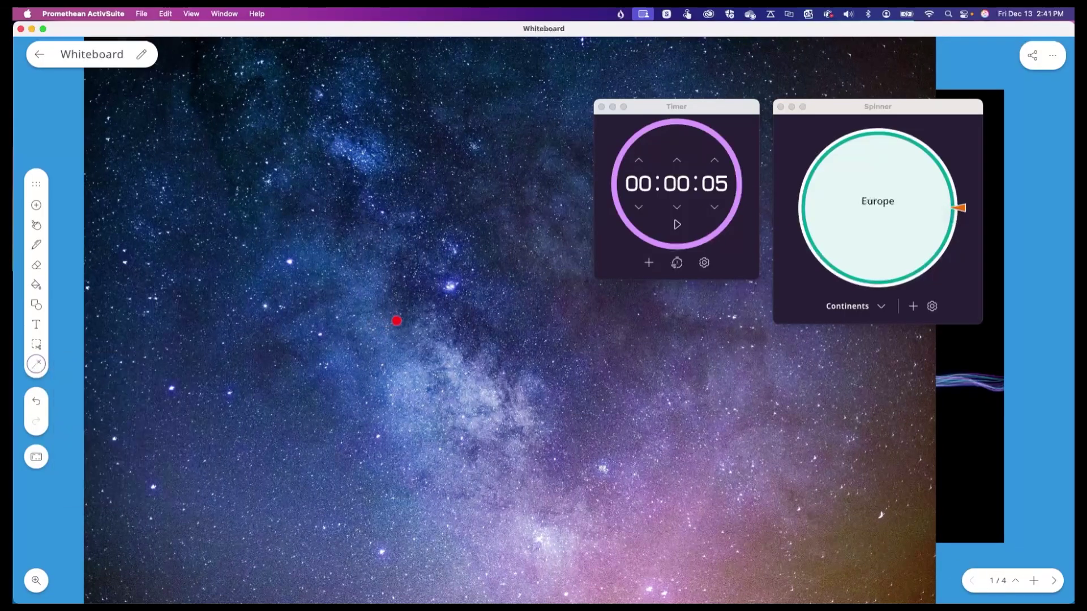